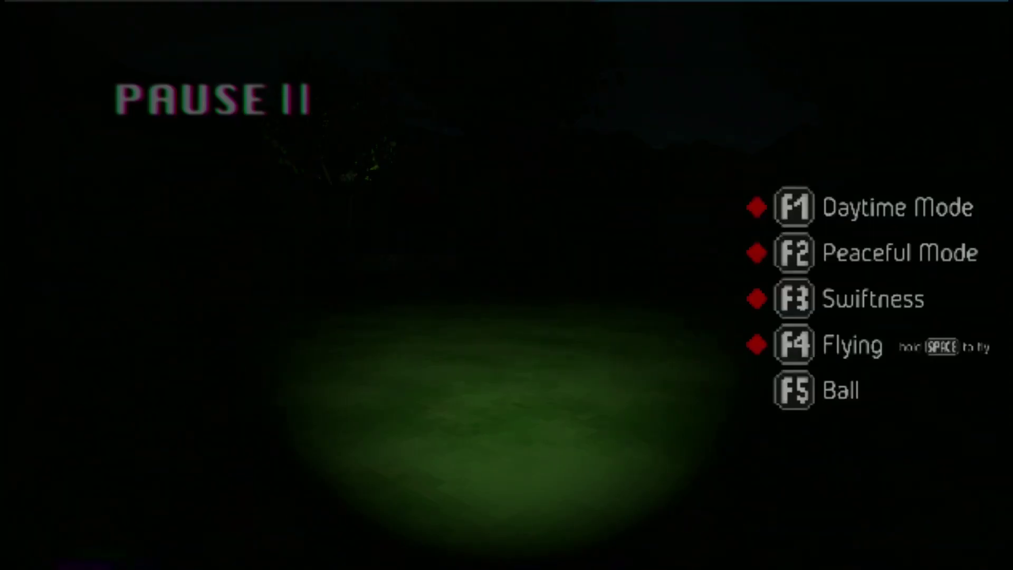
key(Escape)
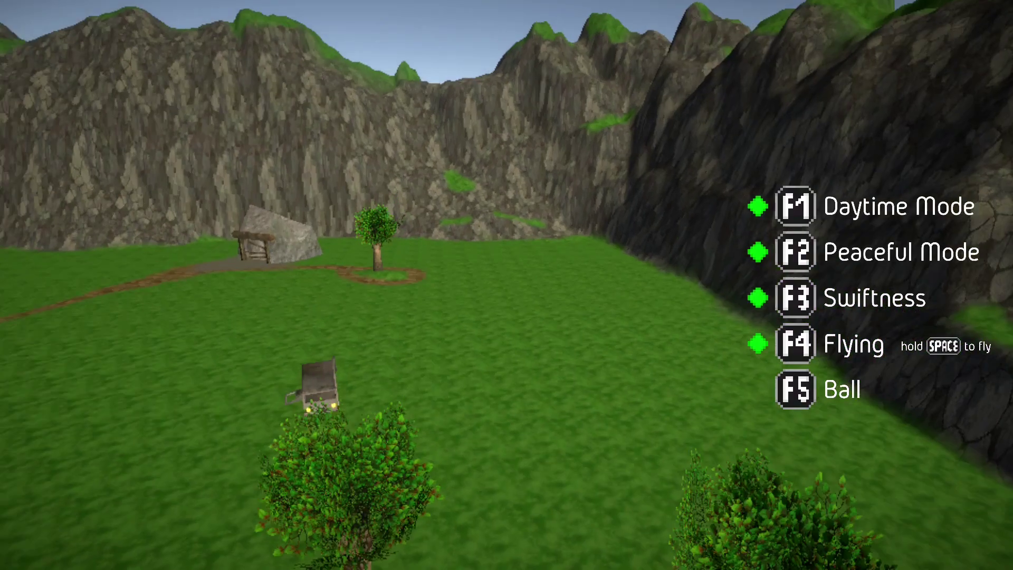
key(F2)
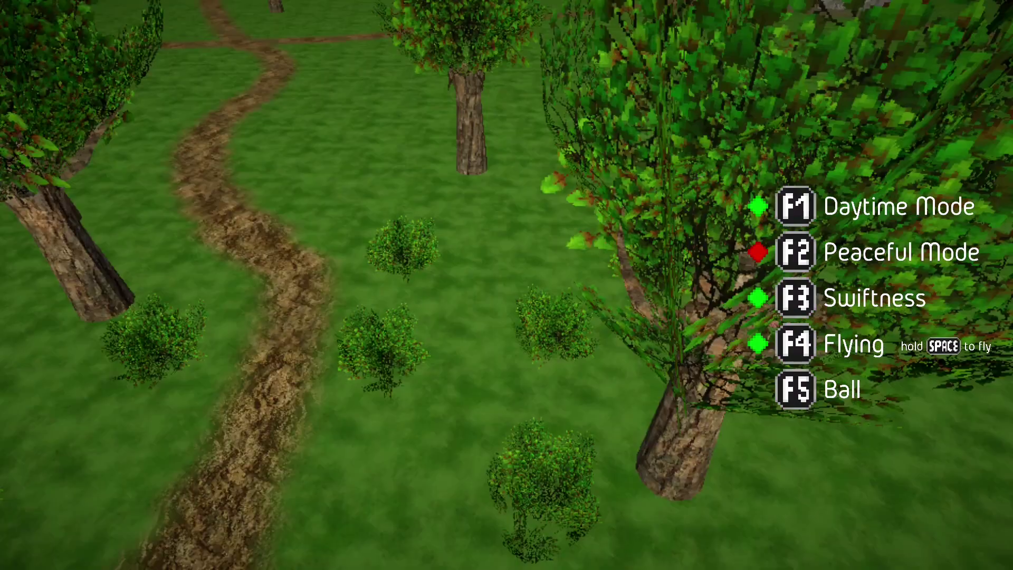